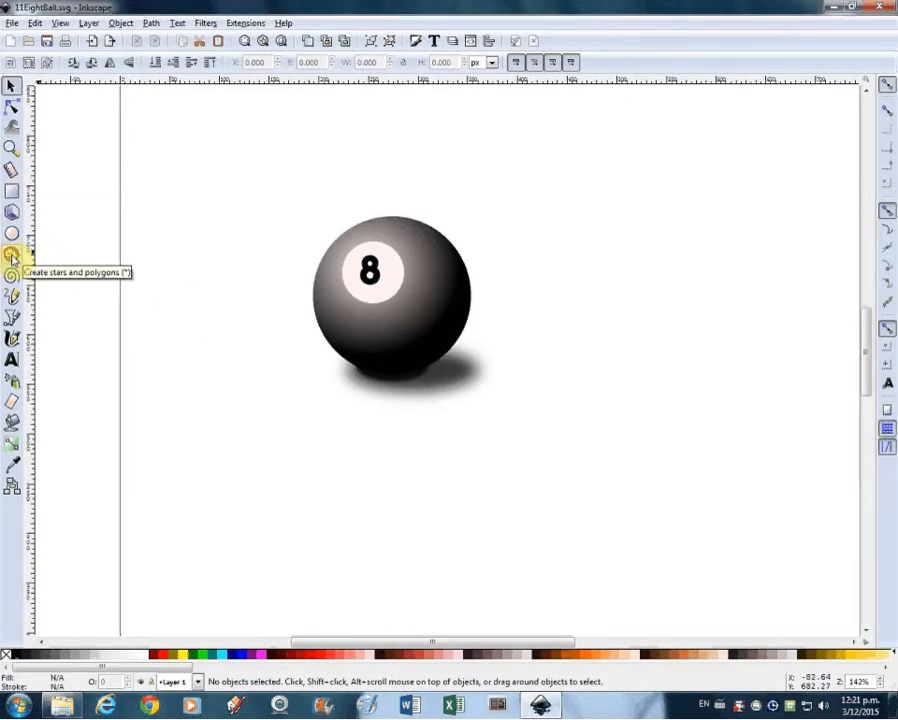
- Draw a cyan five-cornered star, a square below it and a circle below that, all beside the eight ball
click(12, 256)
drag(623, 186, 666, 244)
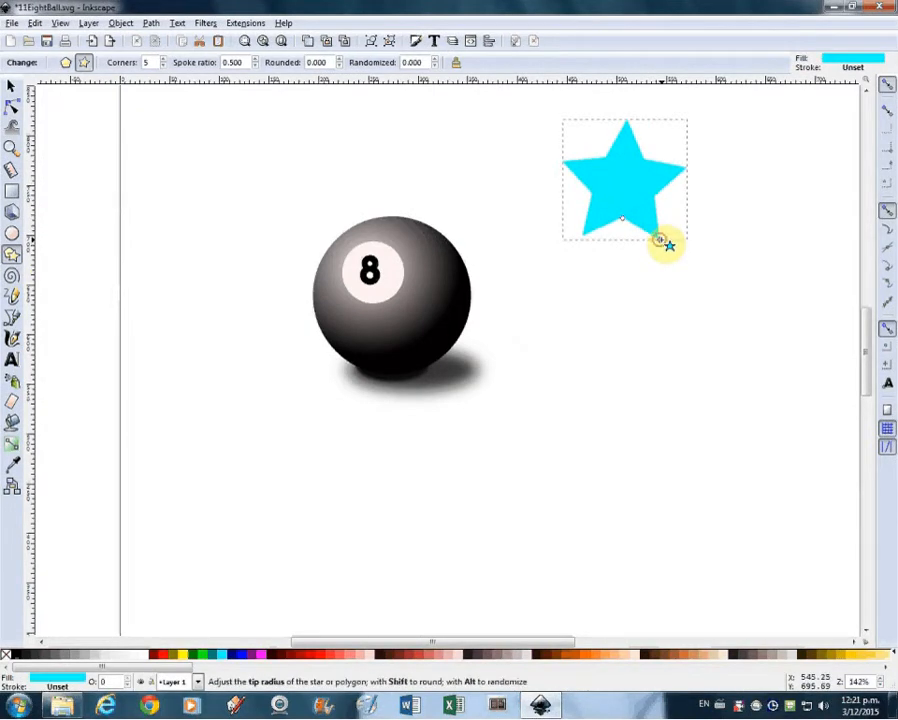
click(14, 192)
drag(594, 296, 696, 407)
click(14, 236)
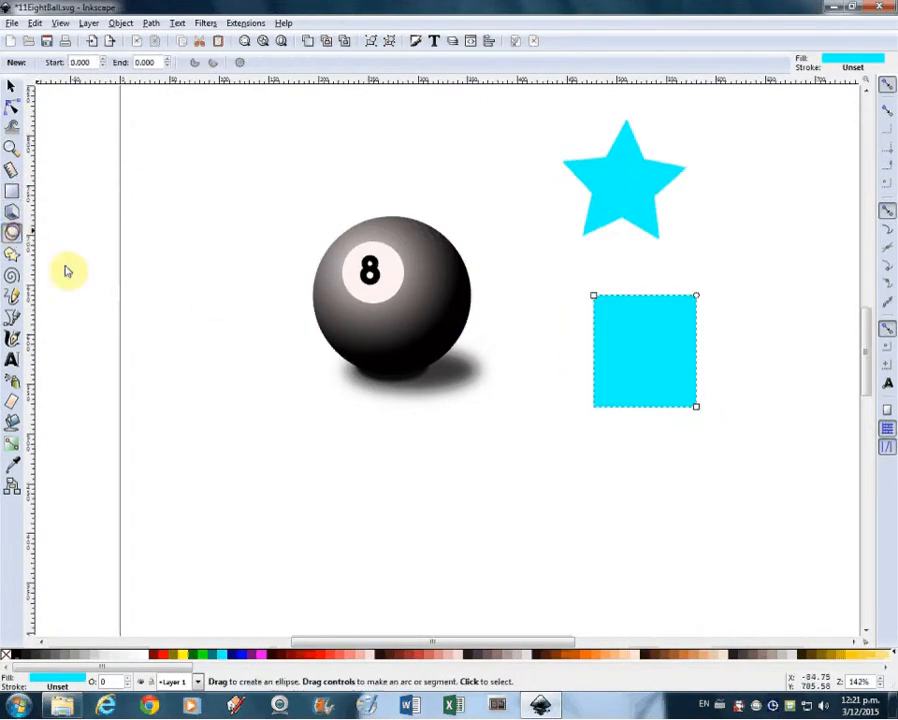
drag(616, 462, 716, 565)
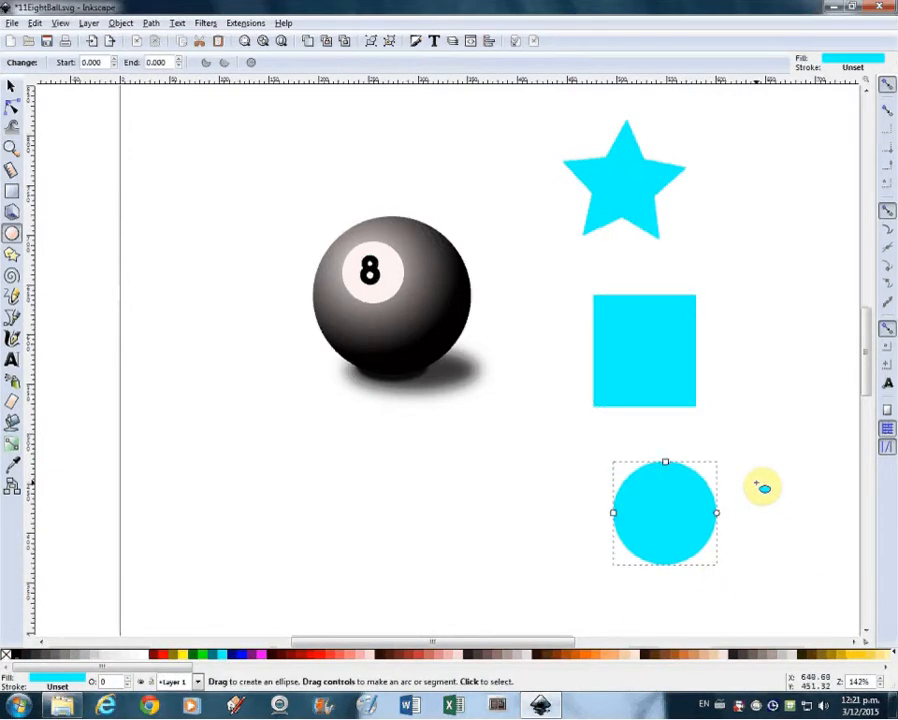
- Narrow the star's arms, then twist and tilt the star with its shape handles
click(12, 111)
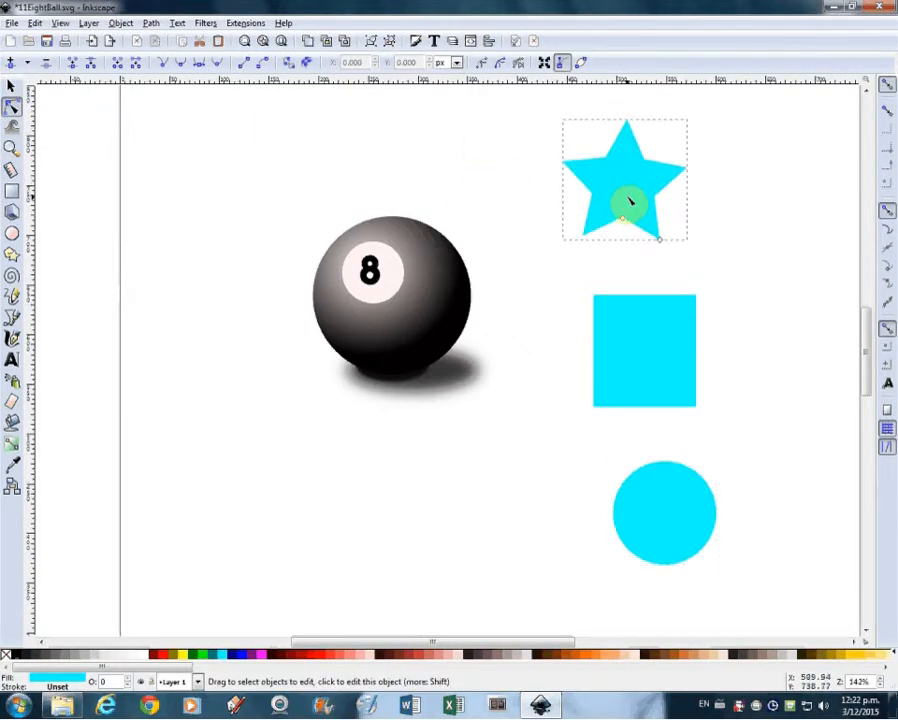
drag(622, 221, 596, 183)
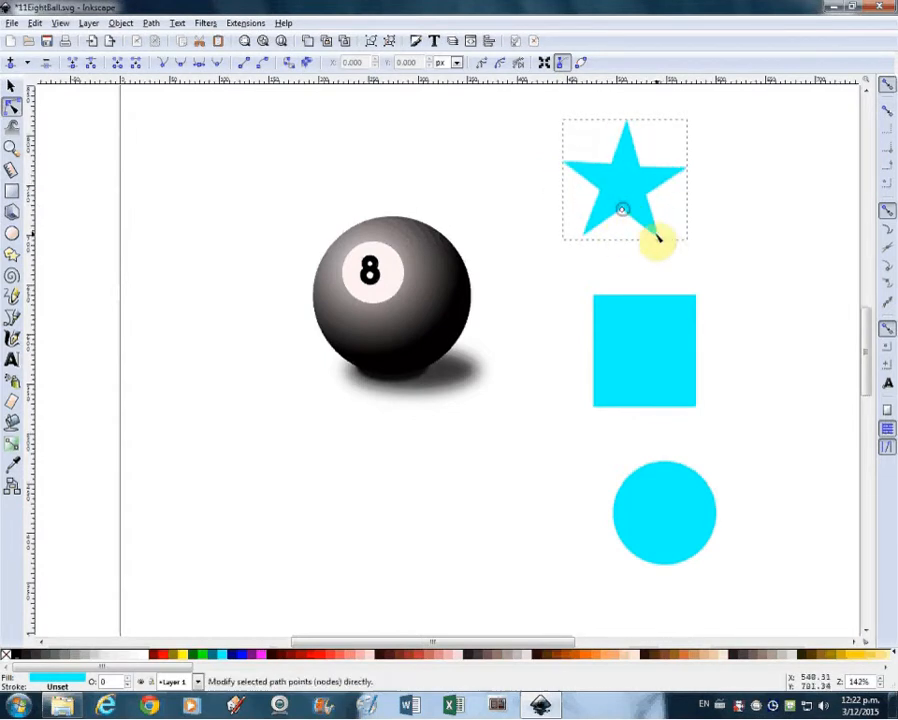
drag(670, 258, 678, 225)
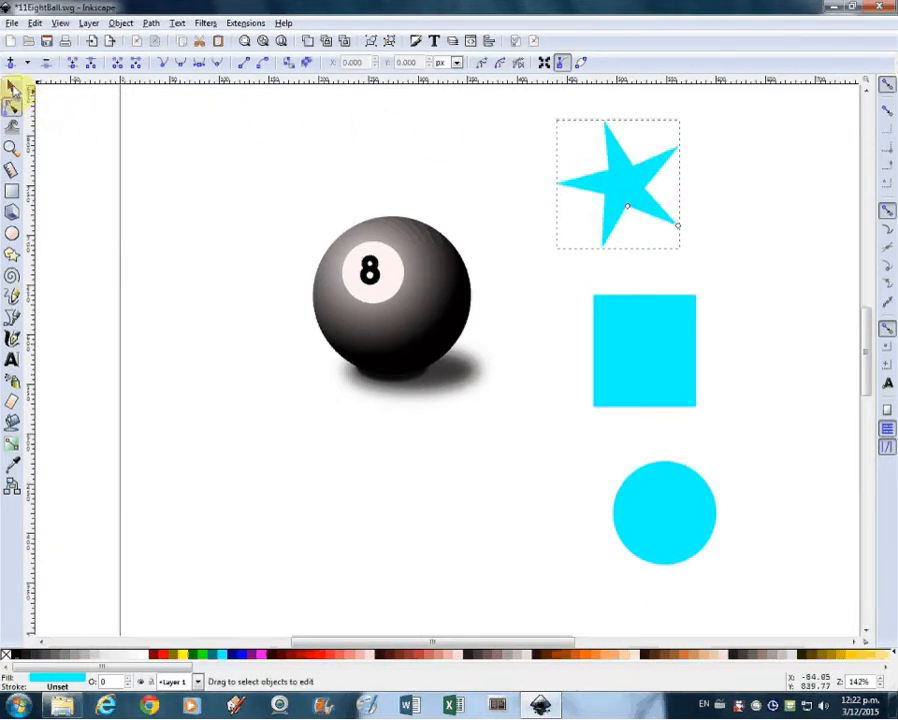
- Rotate the twisted star clockwise until one arm points almost straight up
click(12, 88)
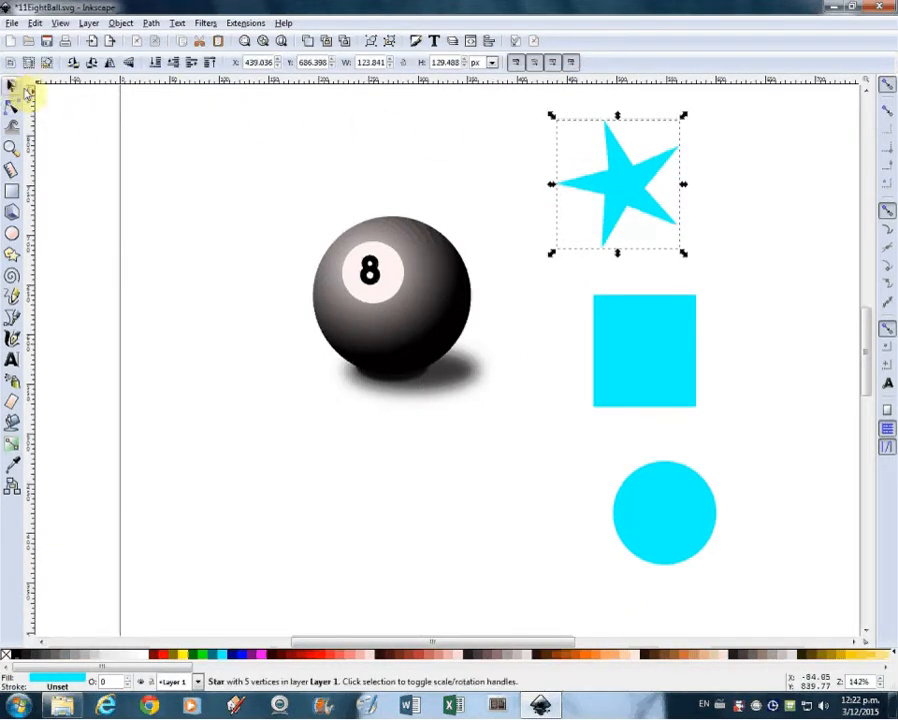
click(632, 206)
drag(684, 250, 655, 264)
click(627, 207)
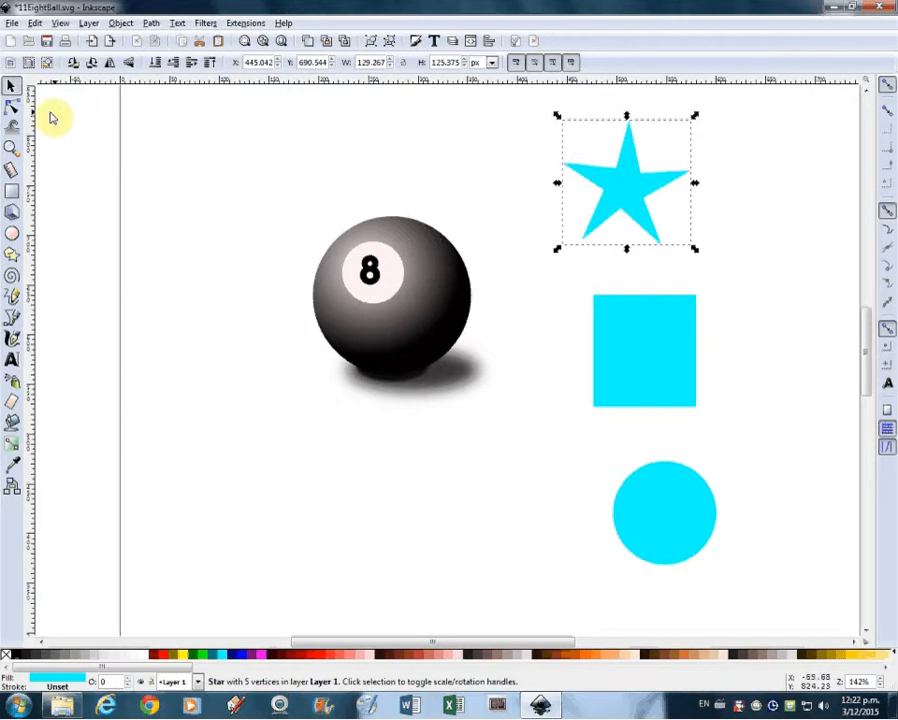
- Enlarge the square from its upper-left corner and give it moderately rounded corners using its shape handles
click(13, 107)
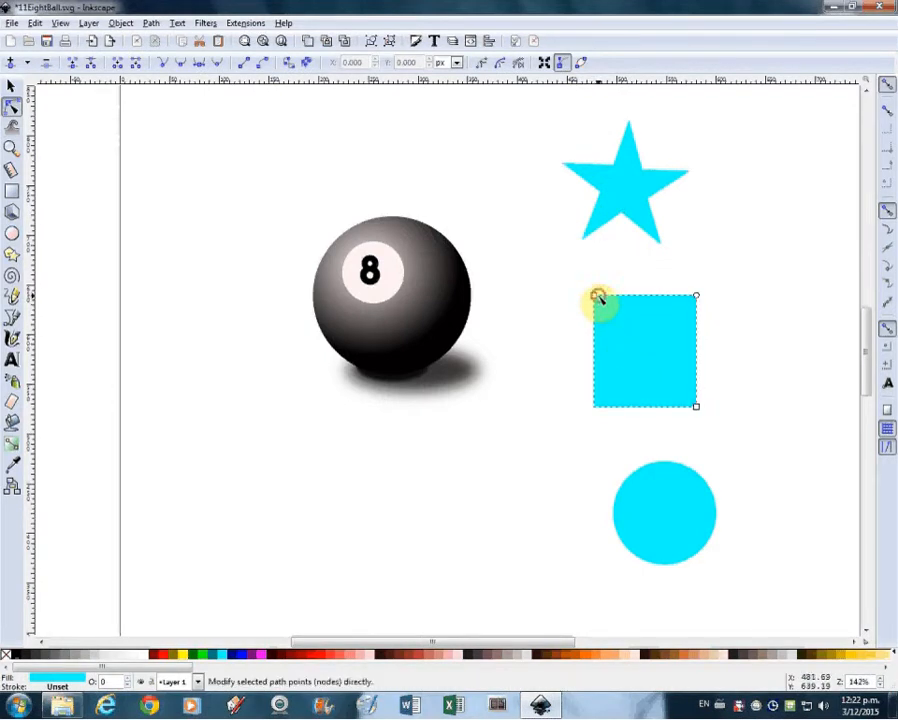
drag(593, 297, 572, 289)
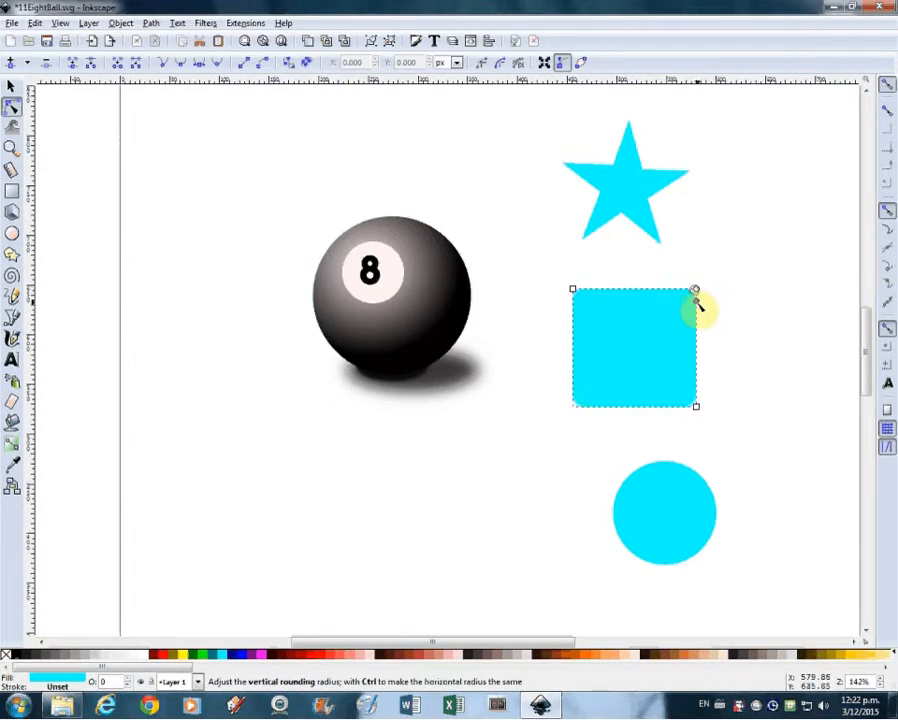
mouse_move(697, 316)
mouse_down()
mouse_move(695, 351)
mouse_move(696, 323)
mouse_up()
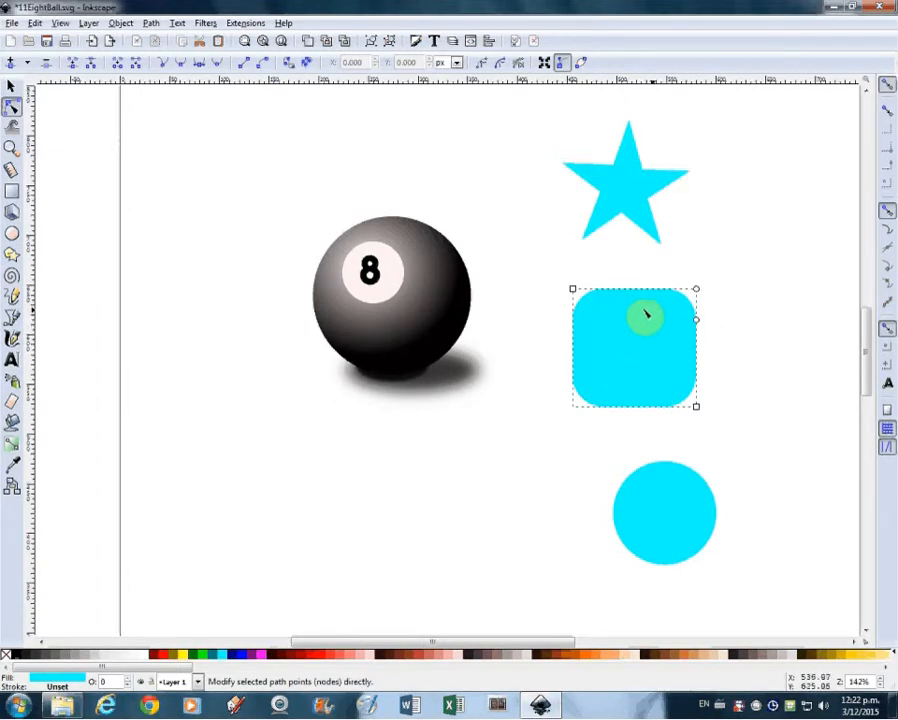
drag(697, 322, 697, 313)
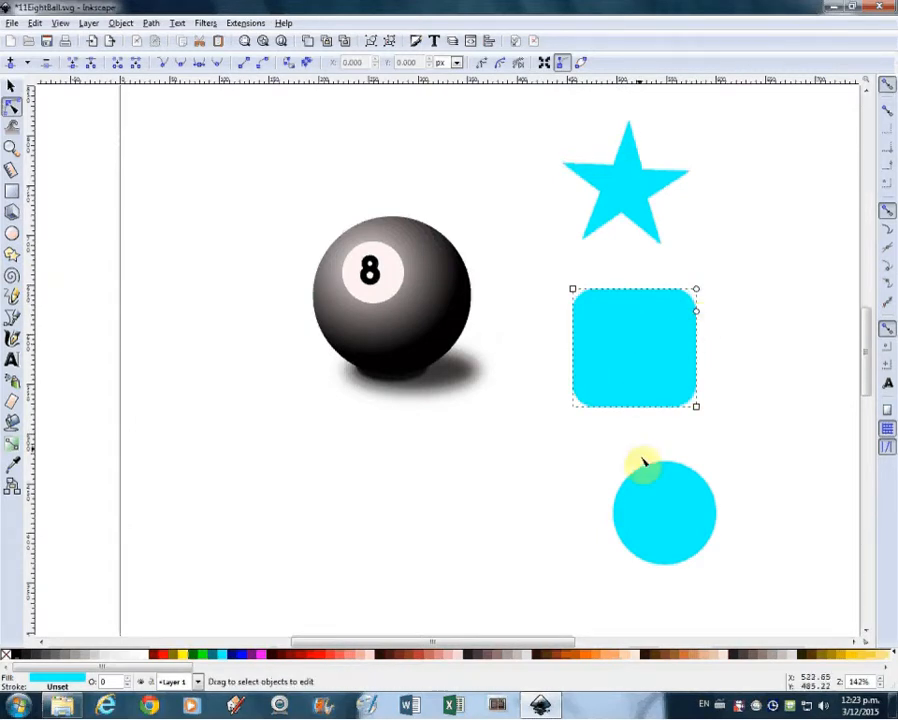
- Stretch the circle into a wider, slightly taller ellipse and open a wedge in its upper-right side
click(666, 512)
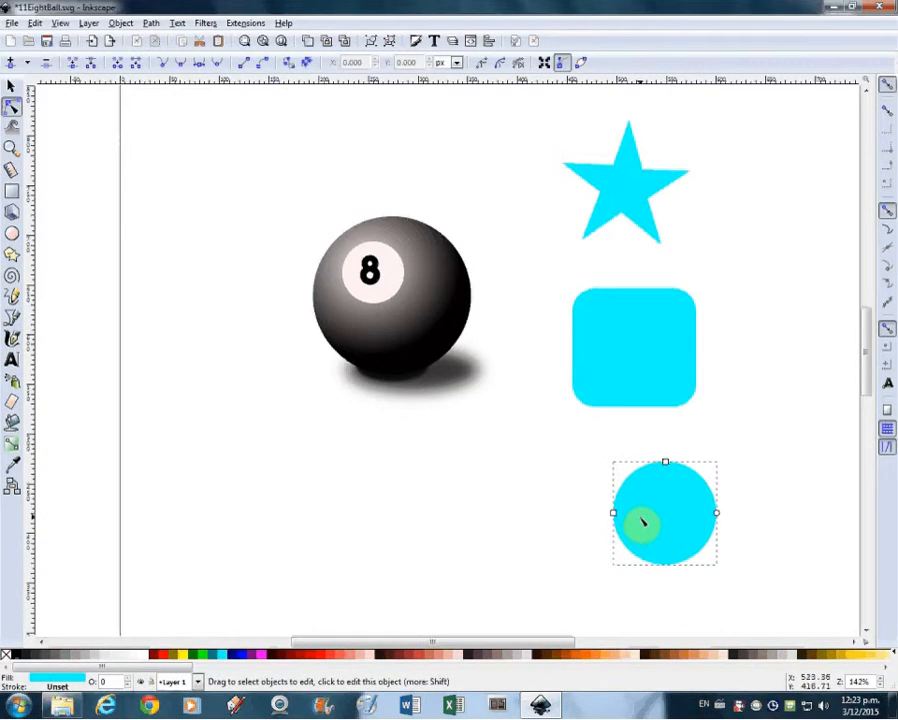
drag(616, 515, 596, 518)
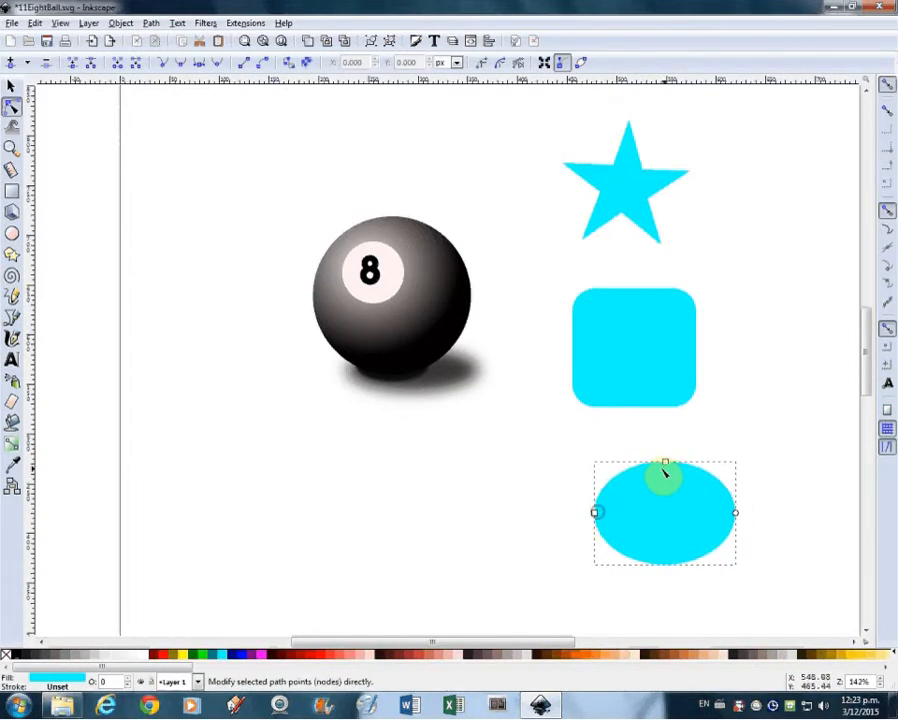
mouse_move(665, 463)
mouse_down()
mouse_move(669, 488)
mouse_move(665, 450)
mouse_up()
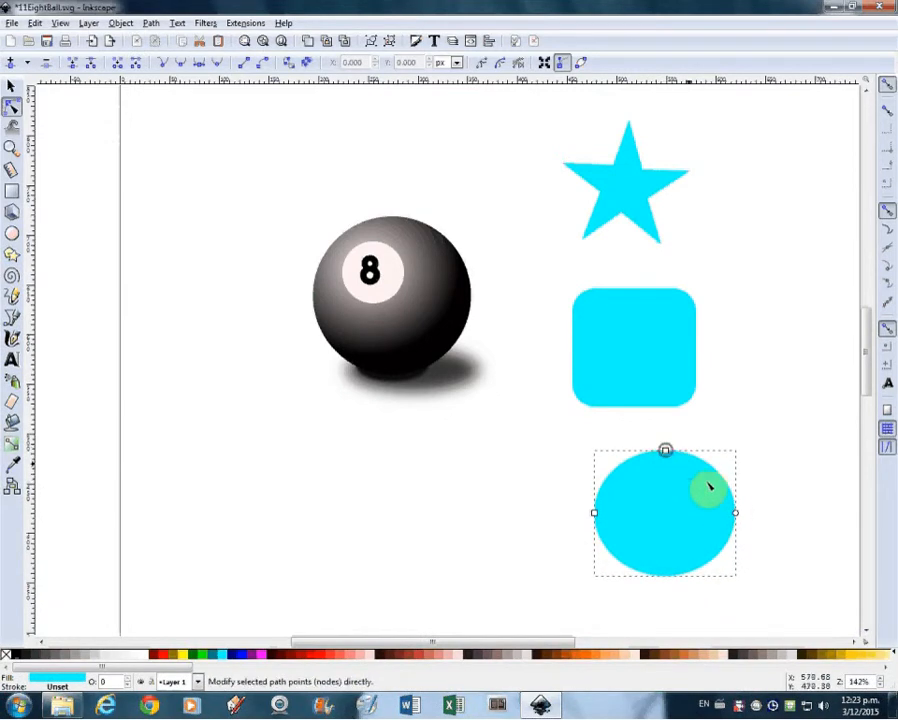
drag(737, 514, 729, 468)
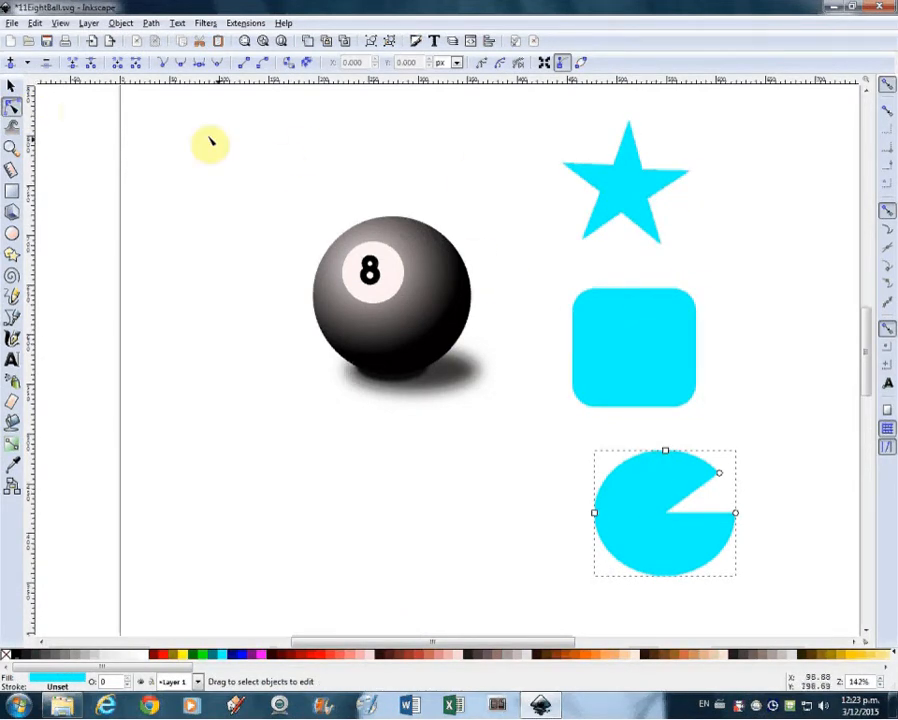
- Draw three small pie segments beside the star and square, and a full ellipse above the ball after resetting to whole ellipses
click(11, 89)
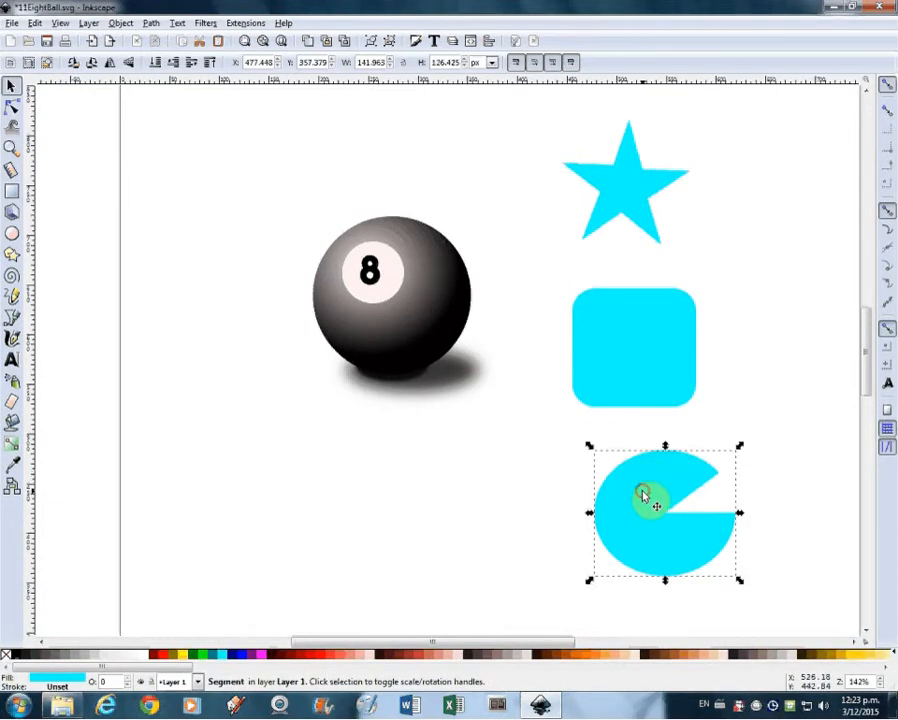
click(12, 233)
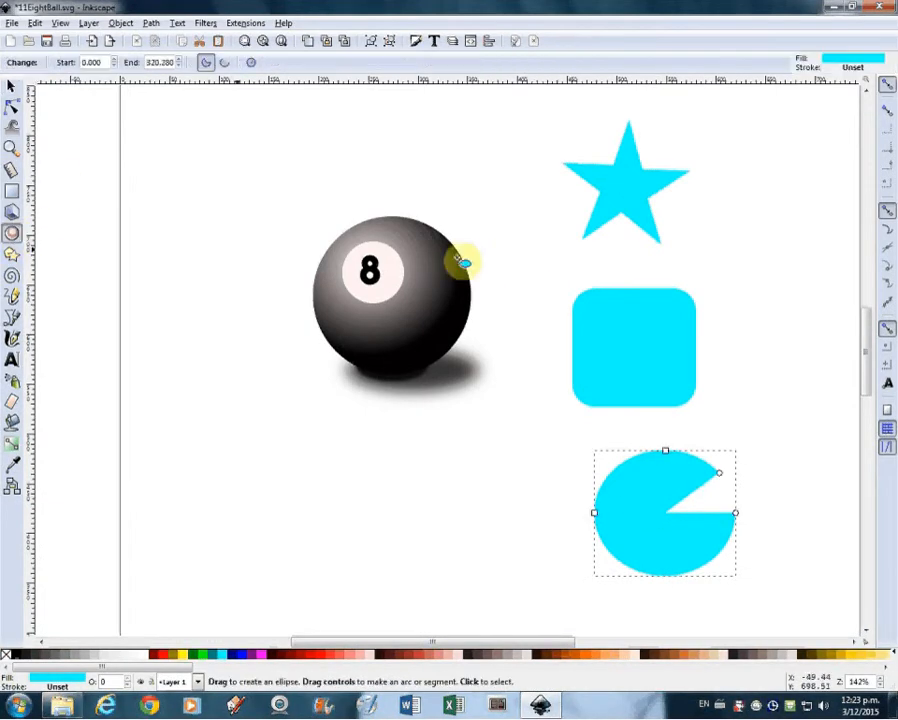
mouse_move(735, 238)
mouse_down()
mouse_move(787, 286)
mouse_move(782, 344)
mouse_move(810, 372)
mouse_up()
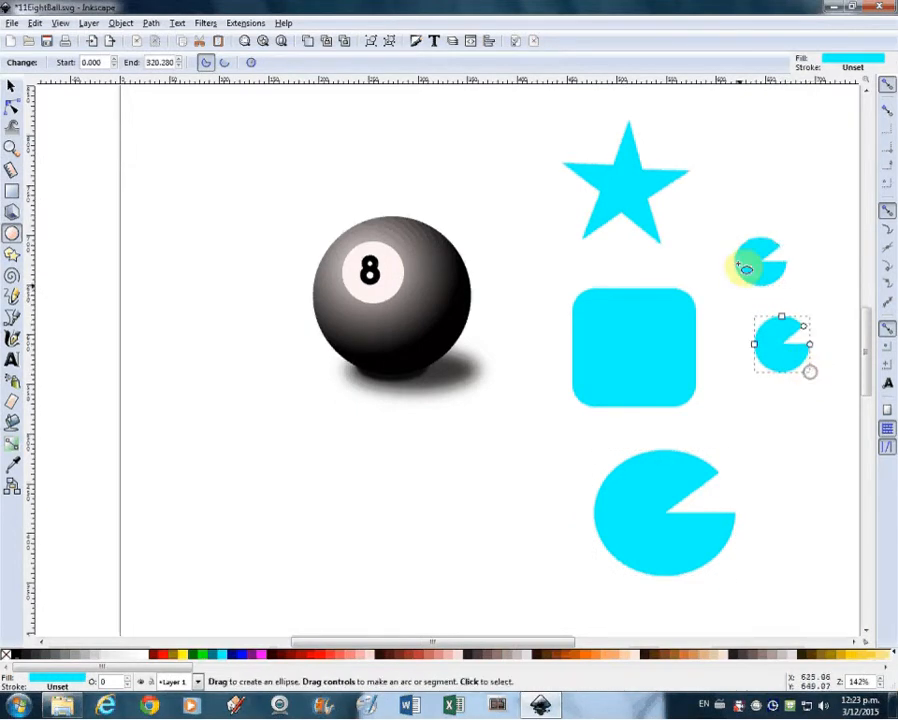
drag(705, 216, 735, 244)
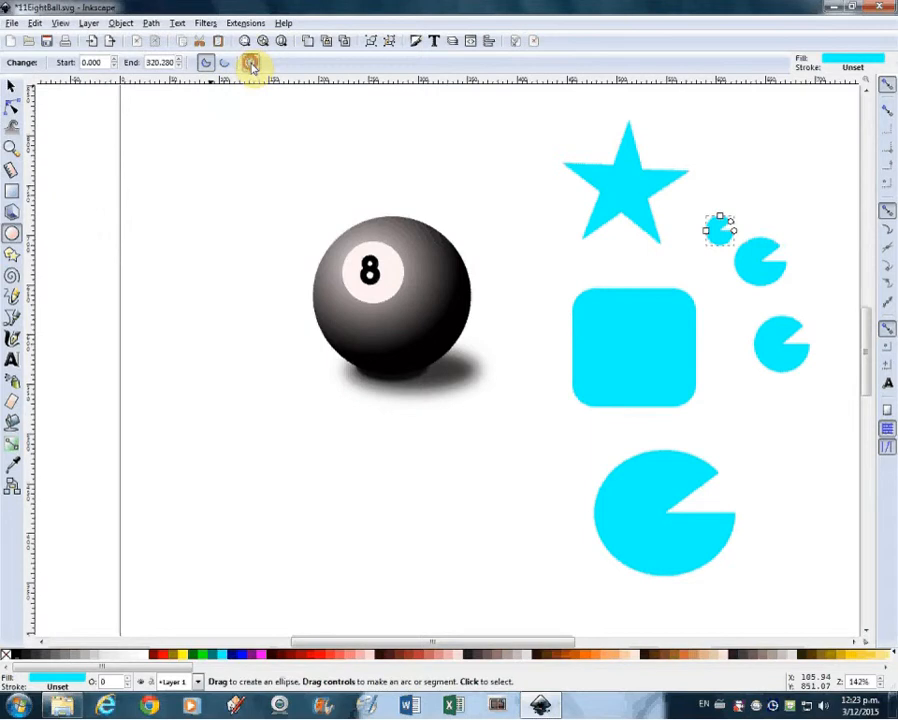
drag(454, 130, 519, 188)
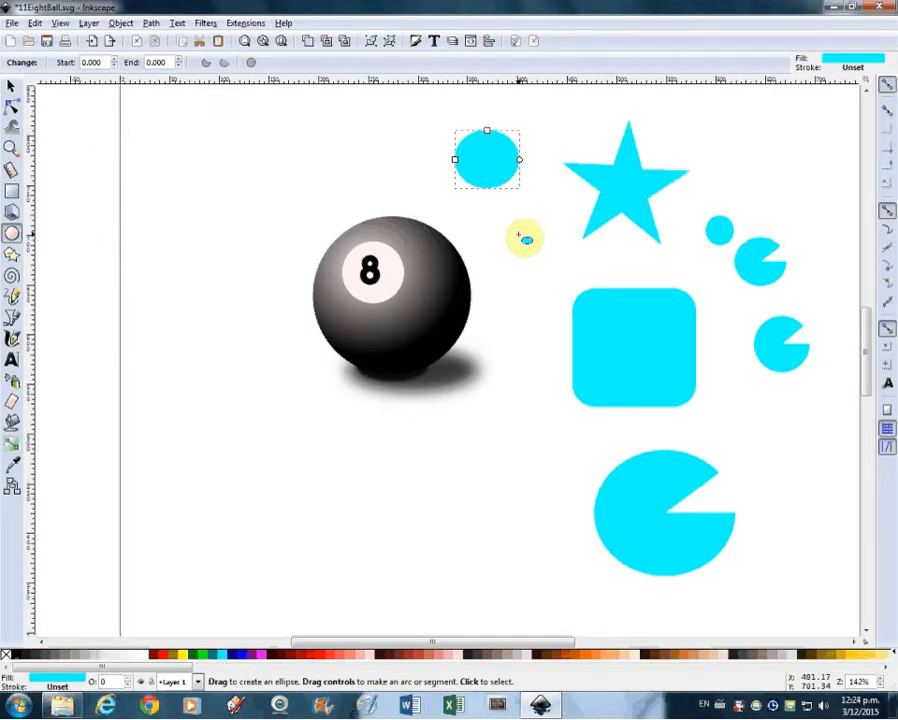
- Undo the extra ellipses and all shape edits back to the originally drawn star, square and circle
key(ctrl+z)
key(ctrl+z)
key(ctrl+z)
key(ctrl+z)
key(ctrl+z)
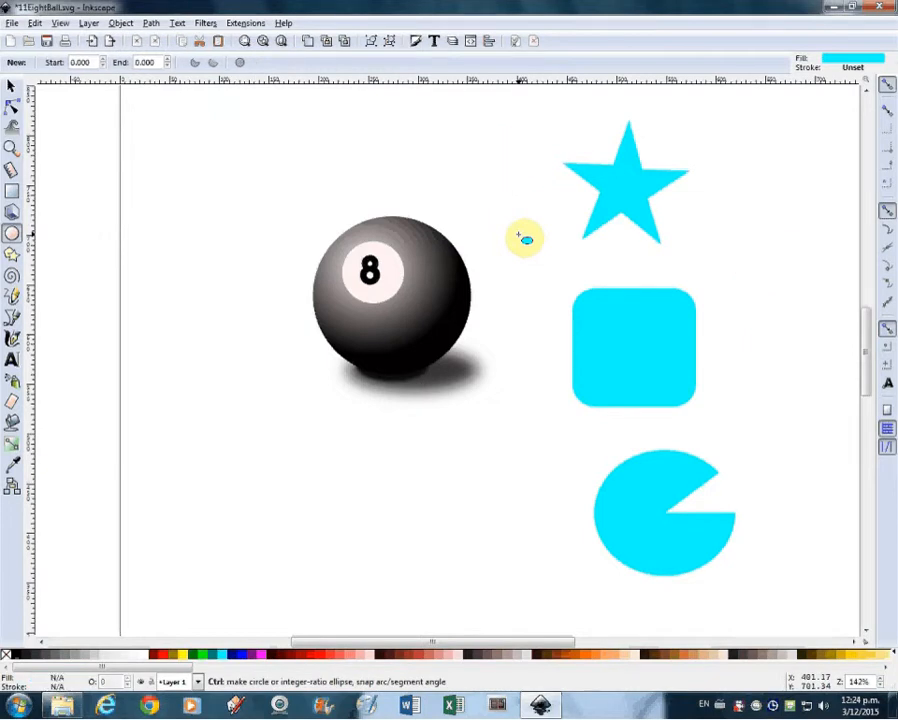
key(ctrl+z)
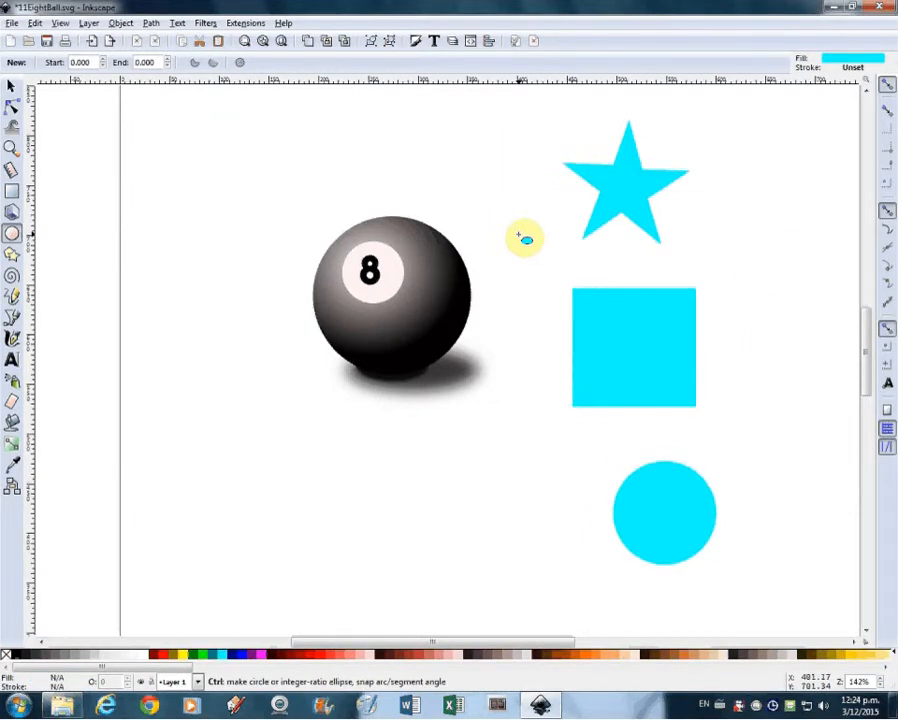
key(ctrl+z)
key(ctrl+z)
key(ctrl+z)
key(ctrl+z)
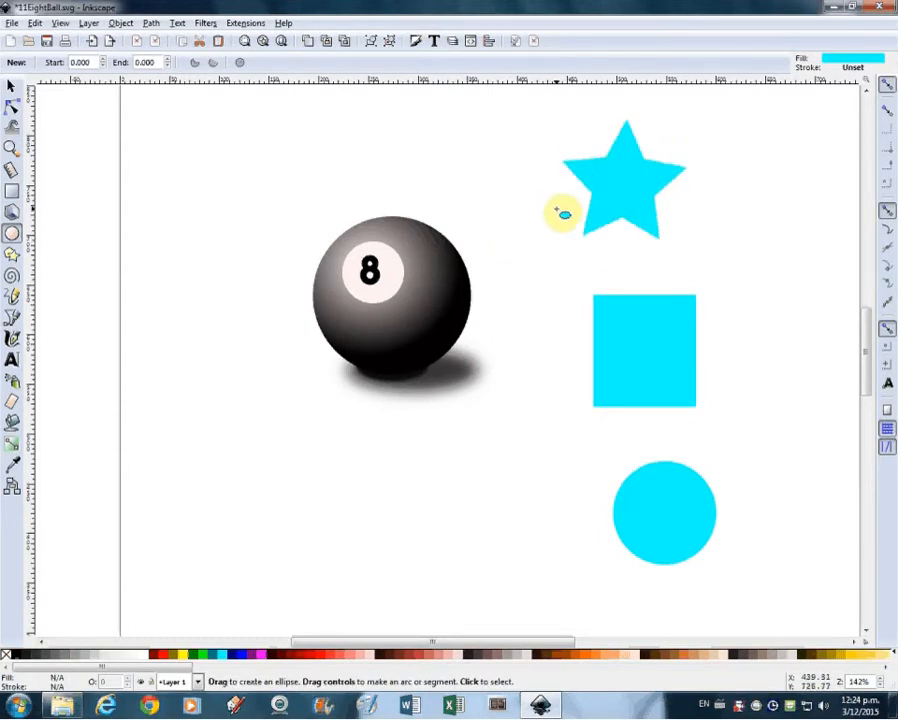
- Convert the star to an editable path with Object to Path
click(12, 107)
click(620, 196)
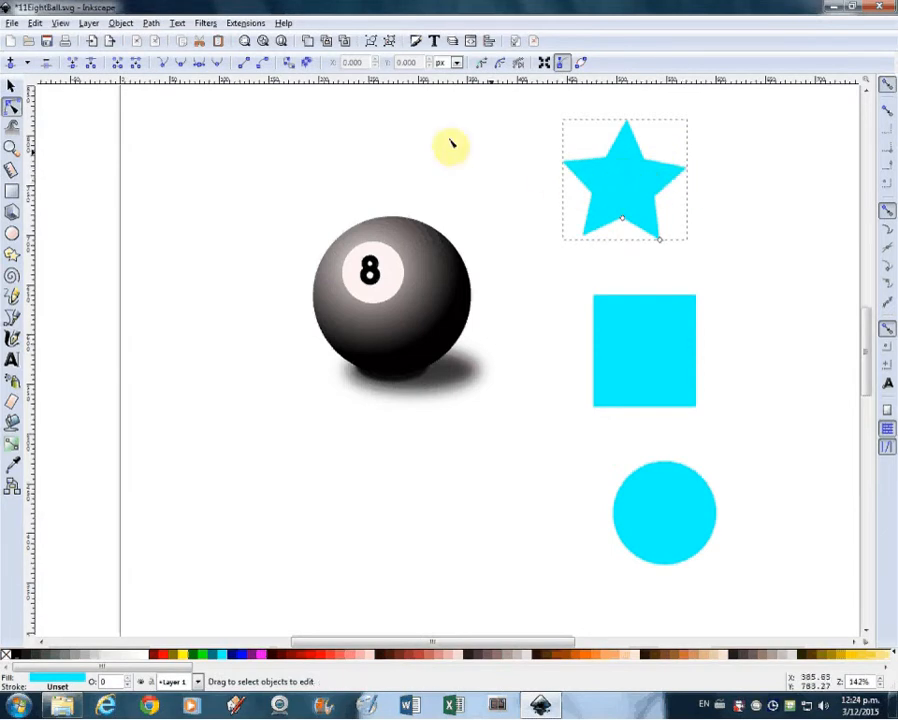
click(150, 23)
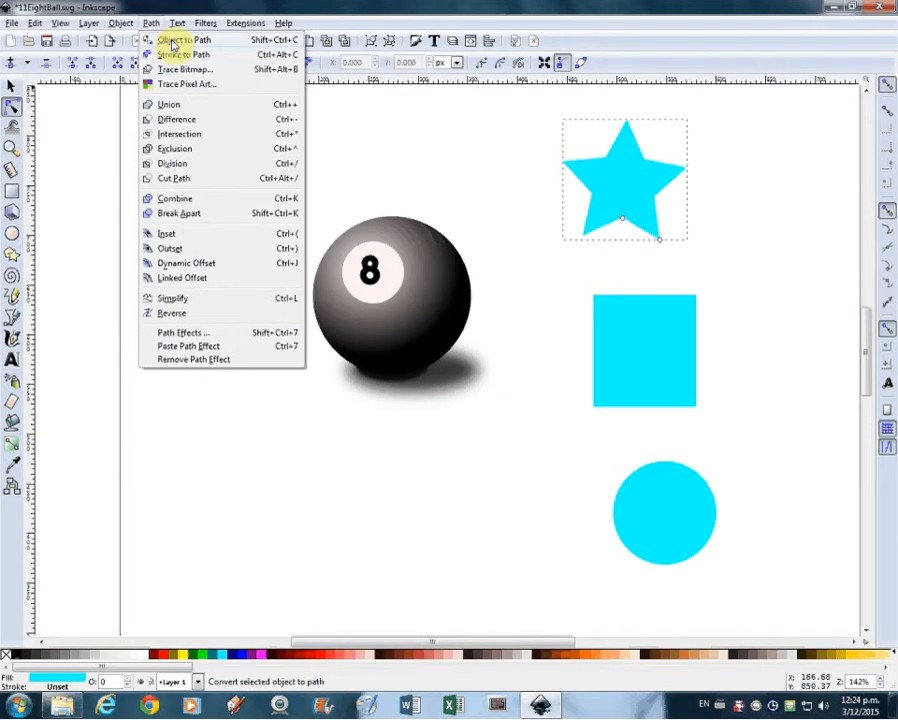
click(172, 41)
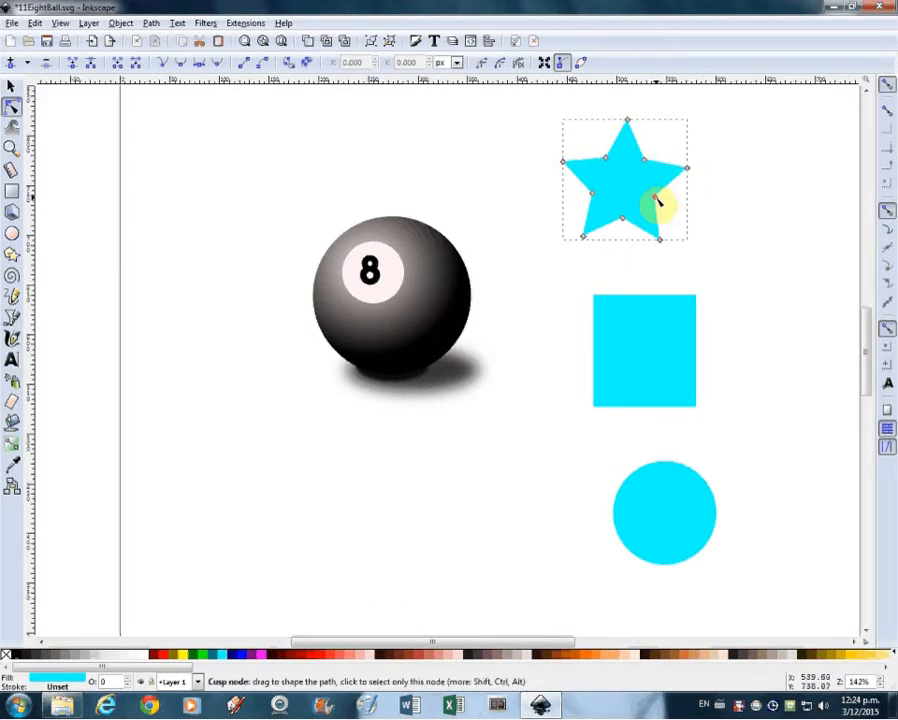
- Reshape the star path by moving its inner nodes toward the center and pulling the top and two lower tips outward
drag(657, 197, 640, 188)
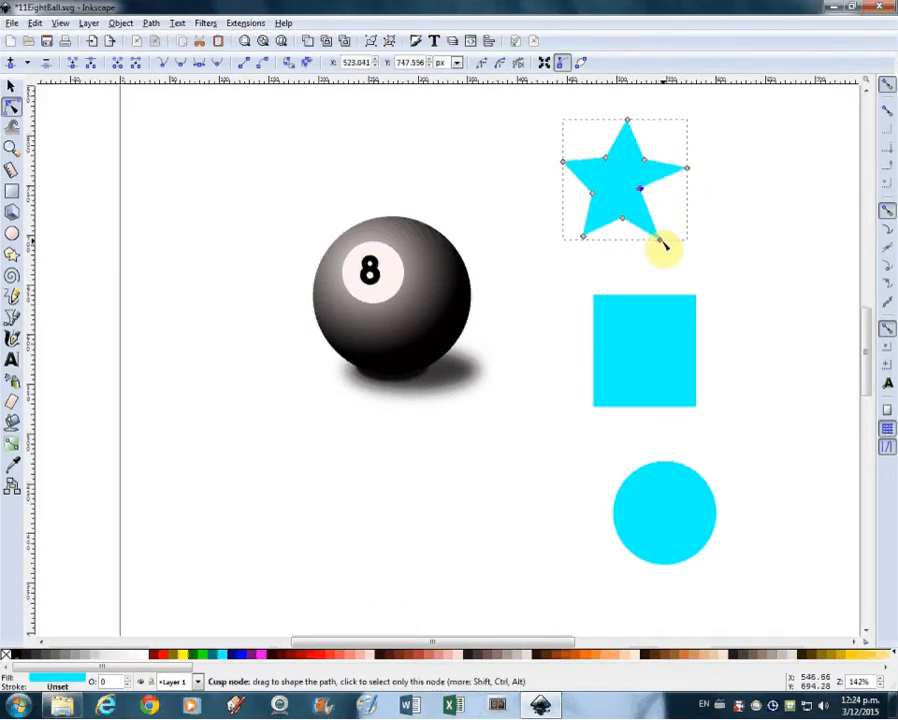
drag(662, 242, 706, 266)
drag(583, 237, 570, 274)
drag(621, 218, 639, 103)
drag(646, 163, 603, 188)
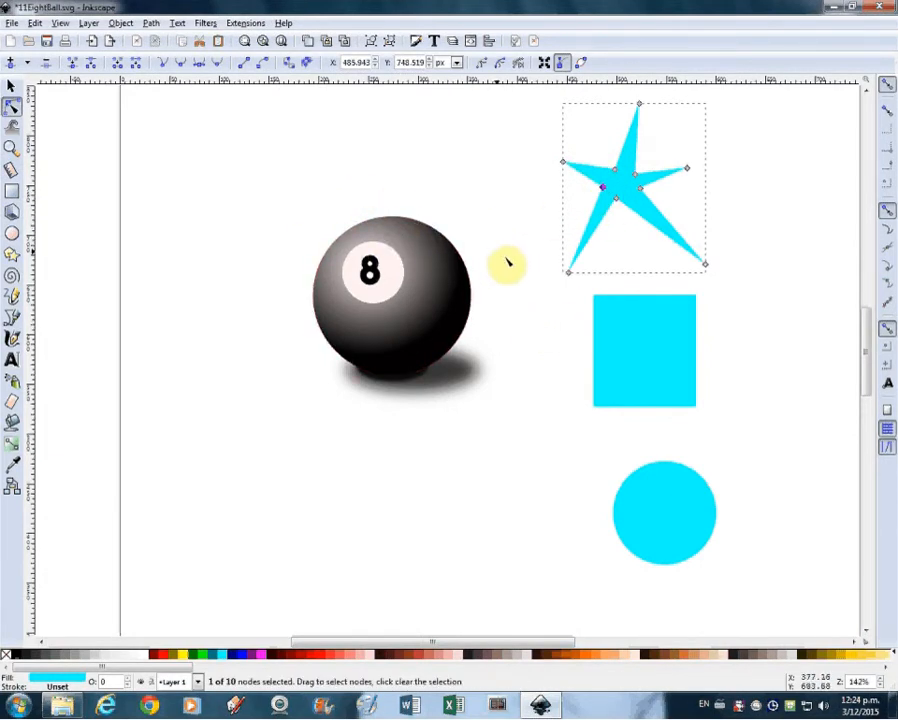
- Convert the square to an editable path with Object to Path
click(640, 345)
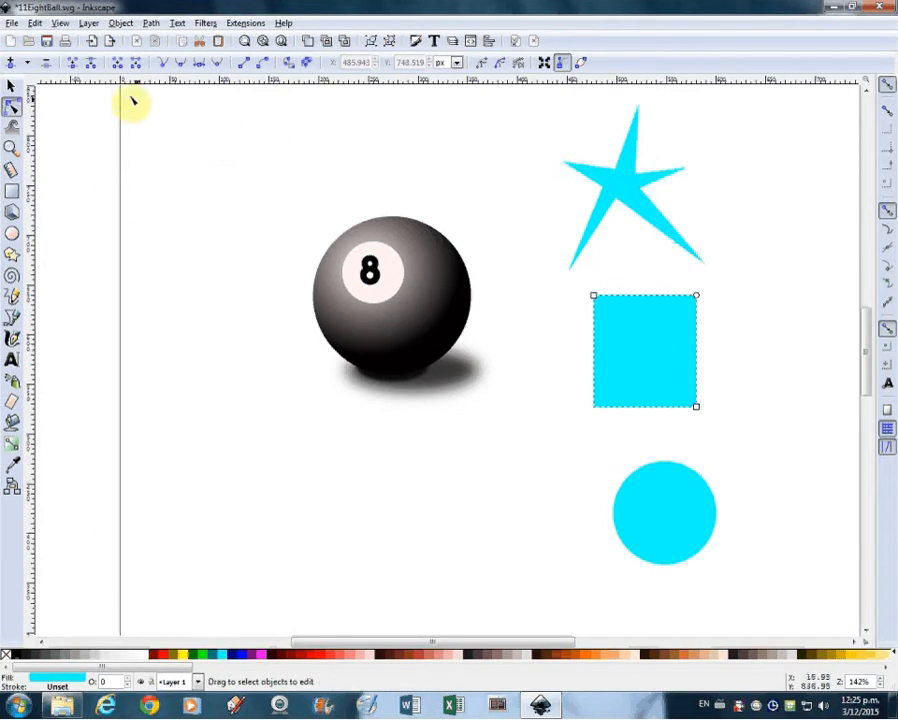
click(150, 23)
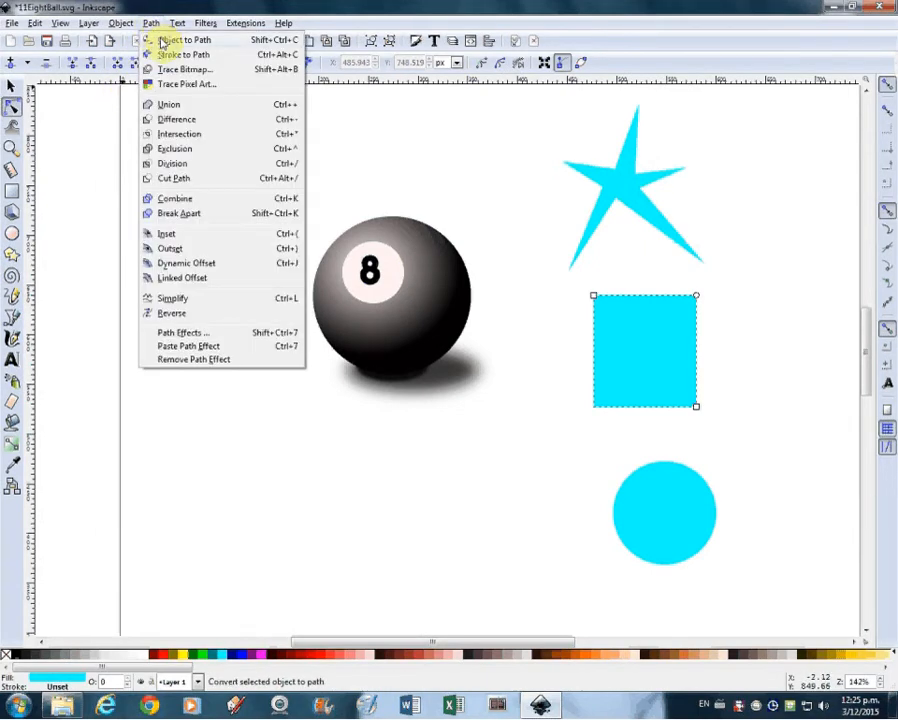
click(162, 41)
- Move all four corner nodes of the square path individually to form an irregular, tilted quadrilateral
click(595, 296)
drag(595, 296, 551, 320)
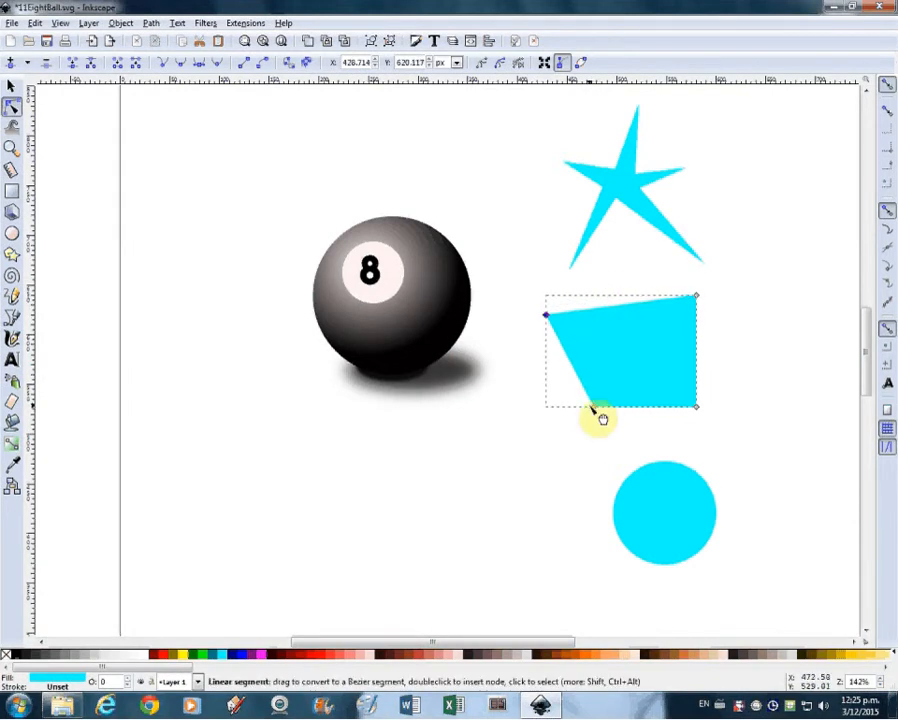
drag(593, 407, 606, 389)
drag(694, 299, 642, 276)
drag(694, 406, 683, 352)
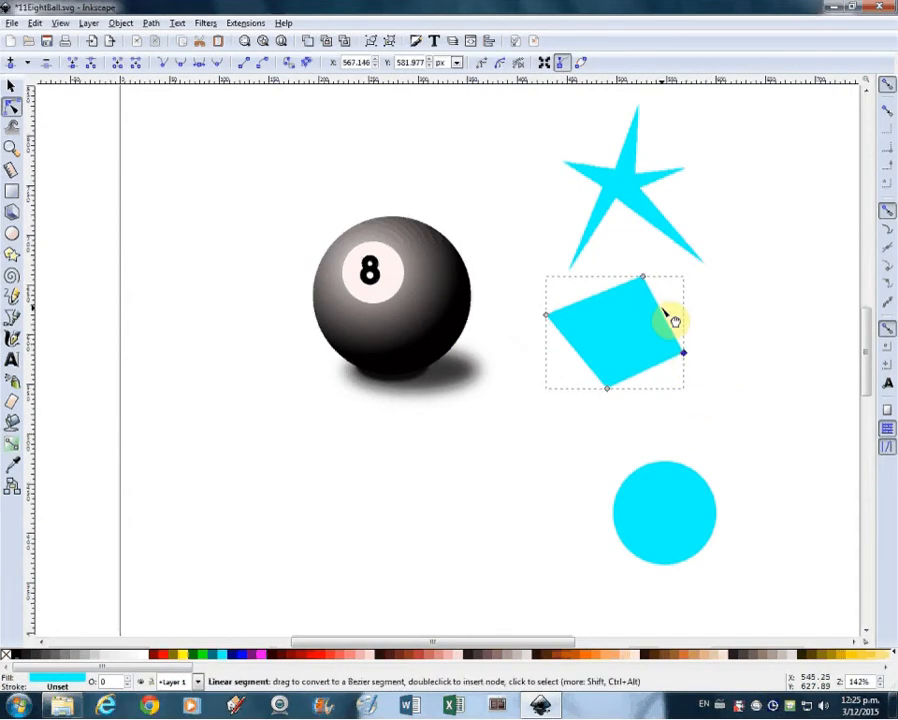
- Convert the circle to an editable path with Object to Path
click(659, 510)
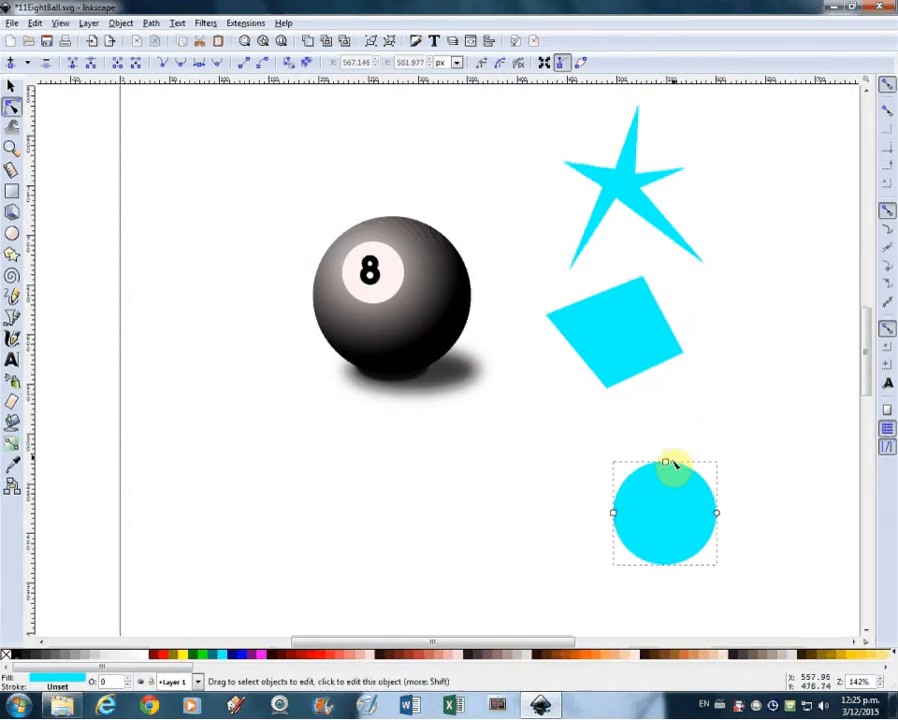
mouse_move(715, 513)
mouse_down()
mouse_move(708, 515)
mouse_move(703, 472)
mouse_move(717, 511)
mouse_up()
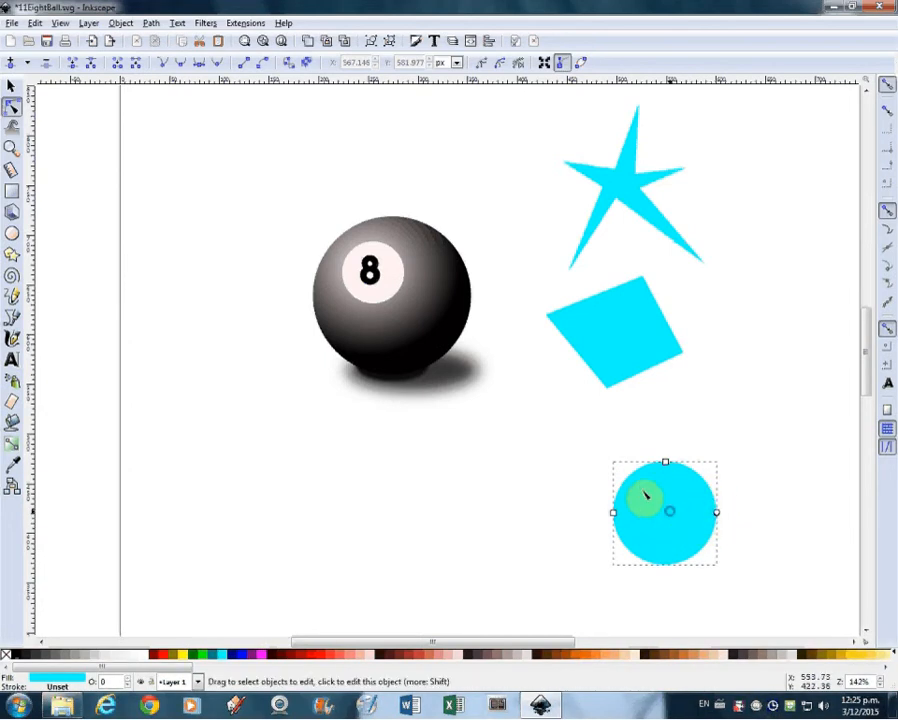
click(151, 23)
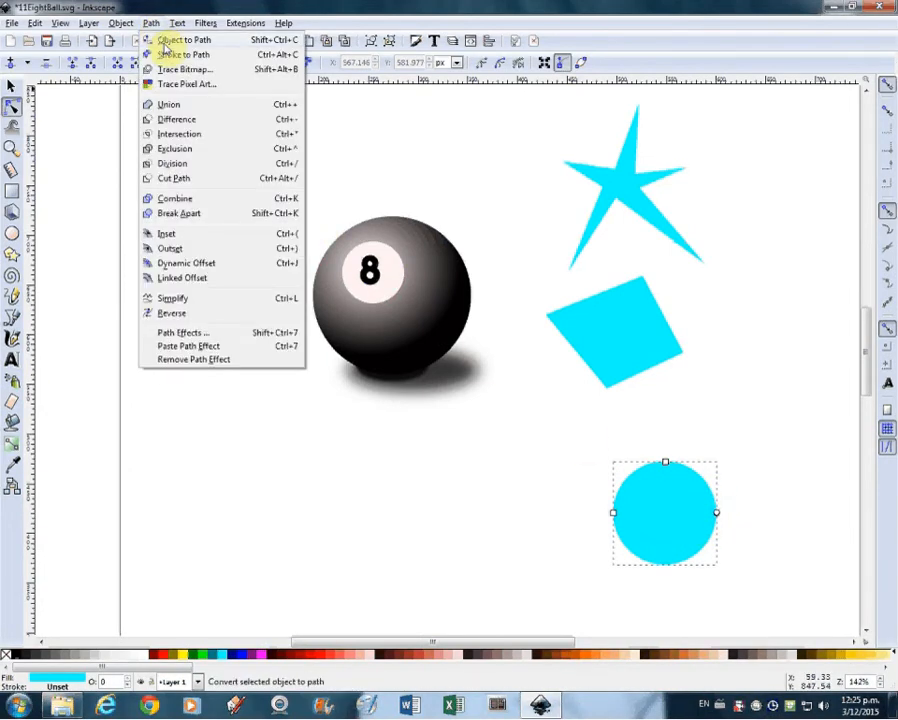
click(172, 41)
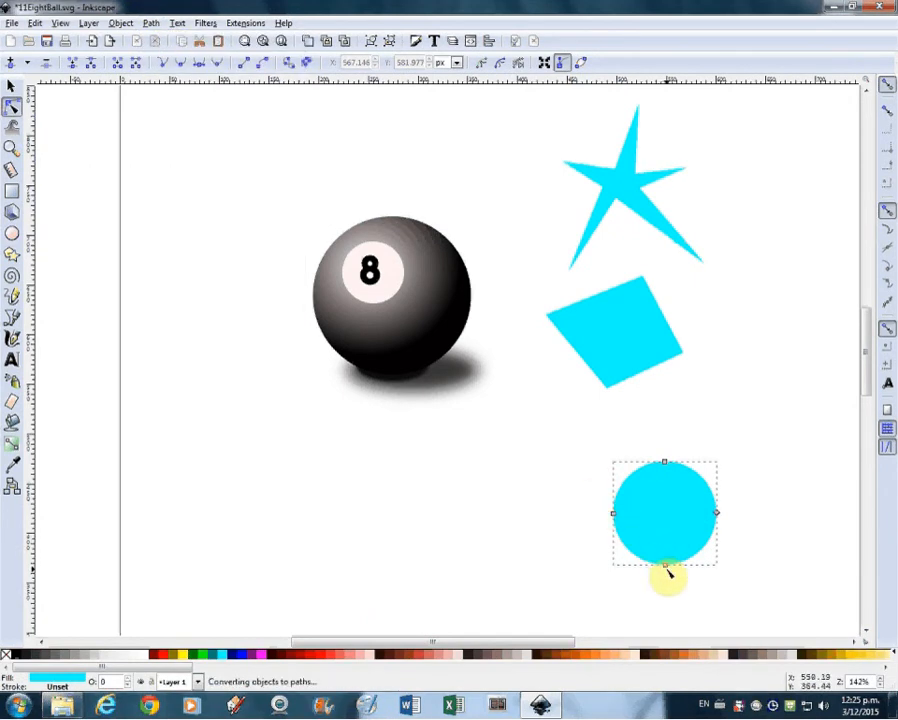
- Reshape the circle path by nudging its bottom node and pulling its left and right nodes outward into an irregular blob
mouse_move(666, 568)
mouse_down()
mouse_move(674, 530)
mouse_move(669, 582)
mouse_move(669, 562)
mouse_up()
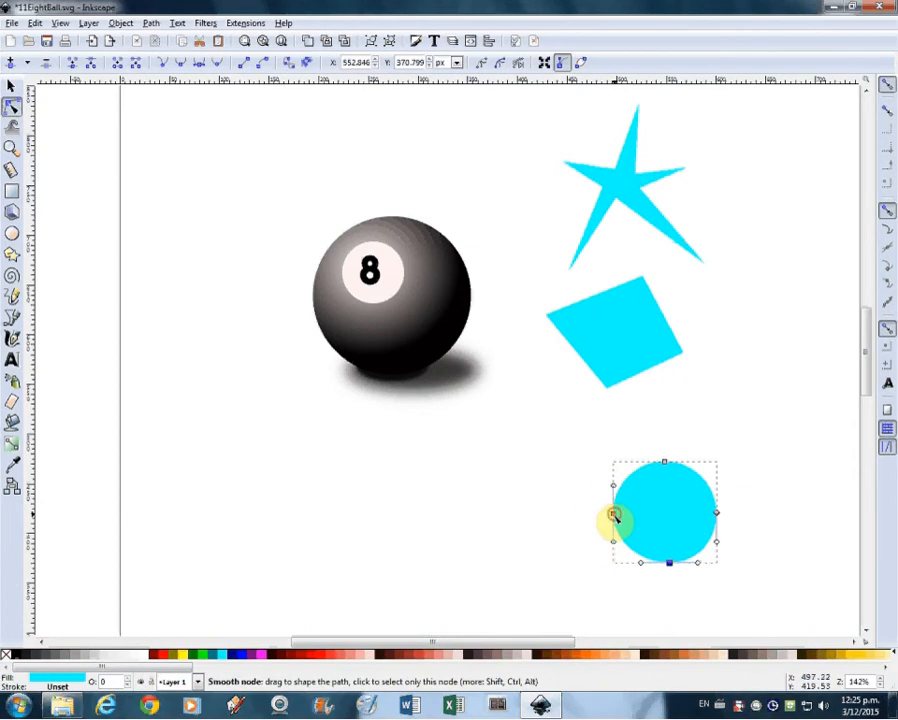
drag(614, 515, 581, 515)
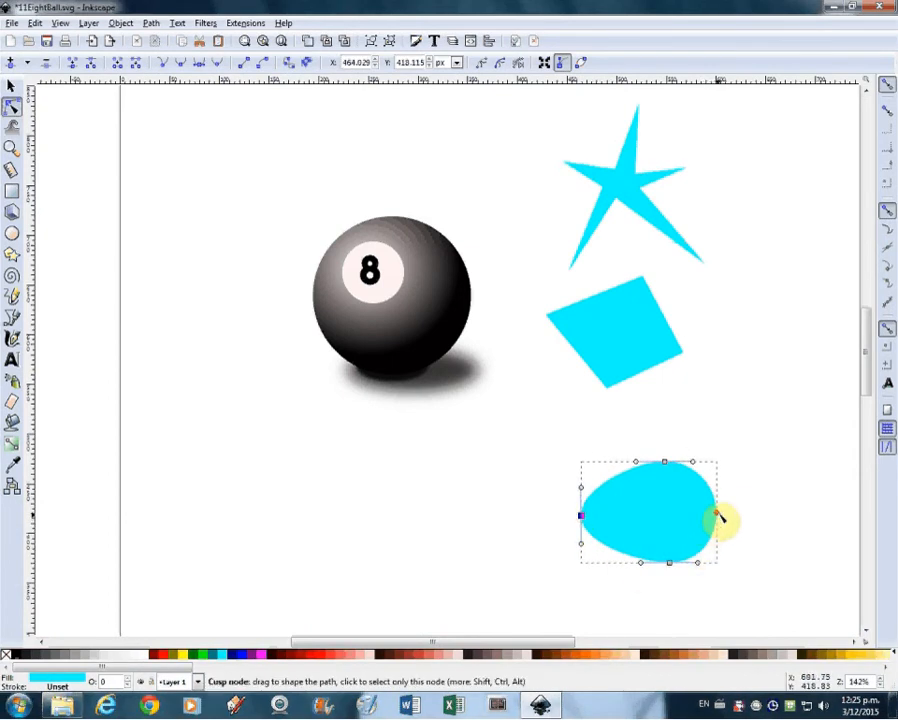
mouse_move(716, 514)
mouse_down()
mouse_move(738, 514)
mouse_move(734, 558)
mouse_move(752, 544)
mouse_move(742, 526)
mouse_move(757, 513)
mouse_move(724, 506)
mouse_move(733, 511)
mouse_up()
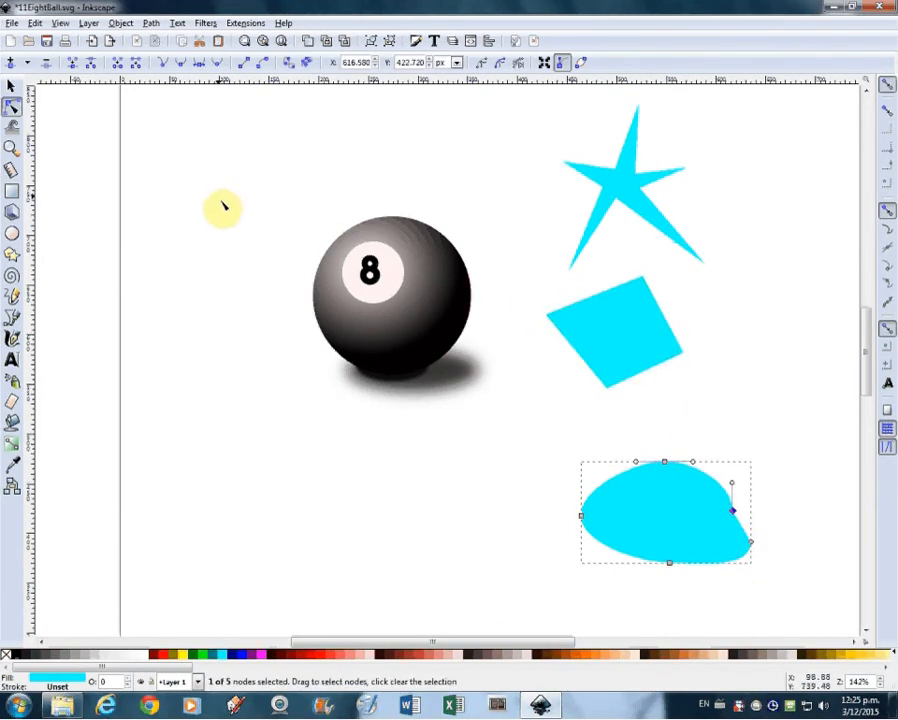
- Draw a tilted five-cornered star to the left of the eight ball and convert it with Object to Path
click(16, 255)
drag(200, 374, 264, 447)
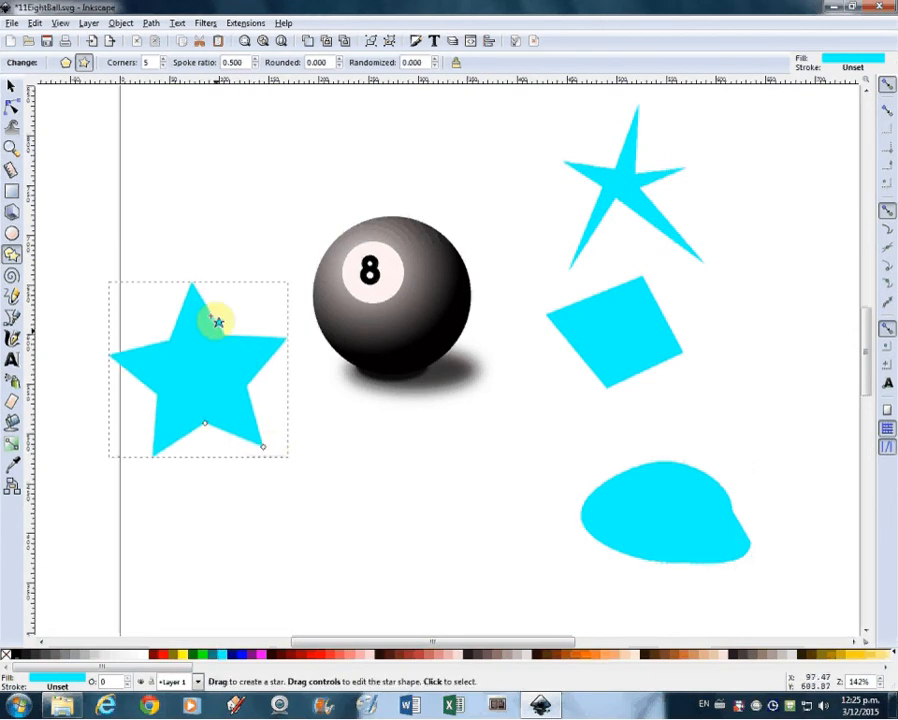
click(150, 23)
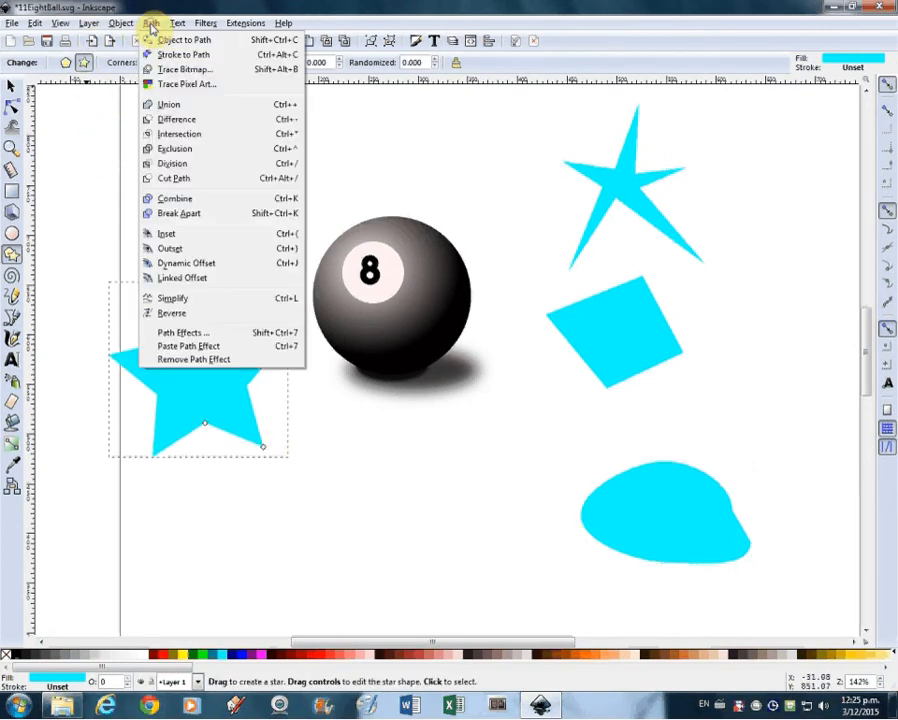
click(165, 40)
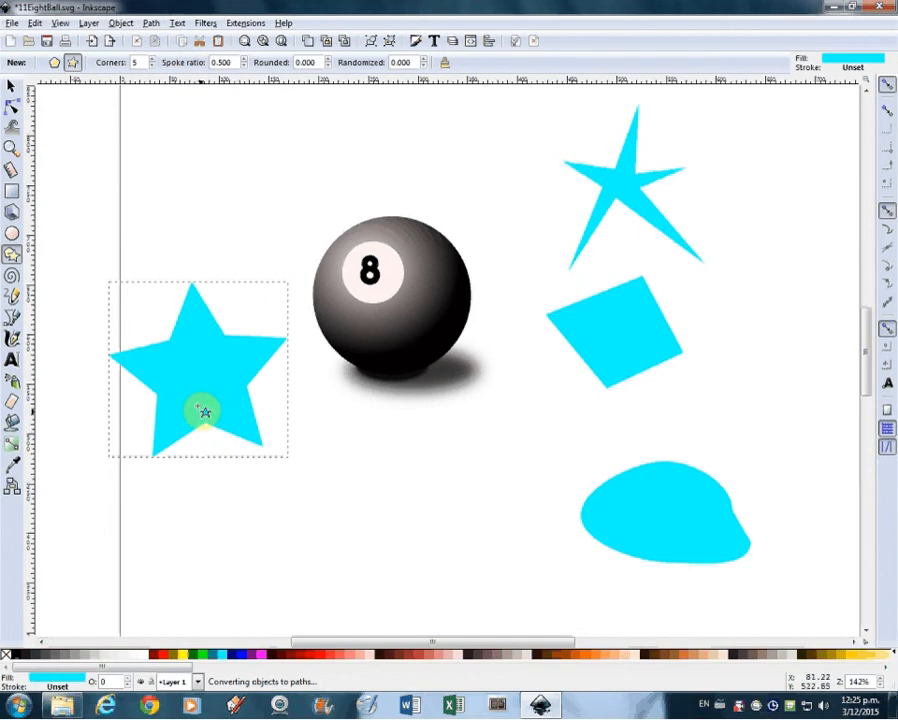
- Reshape the new star path by moving inner nodes toward its center and shifting the two lower tips to the right
click(12, 108)
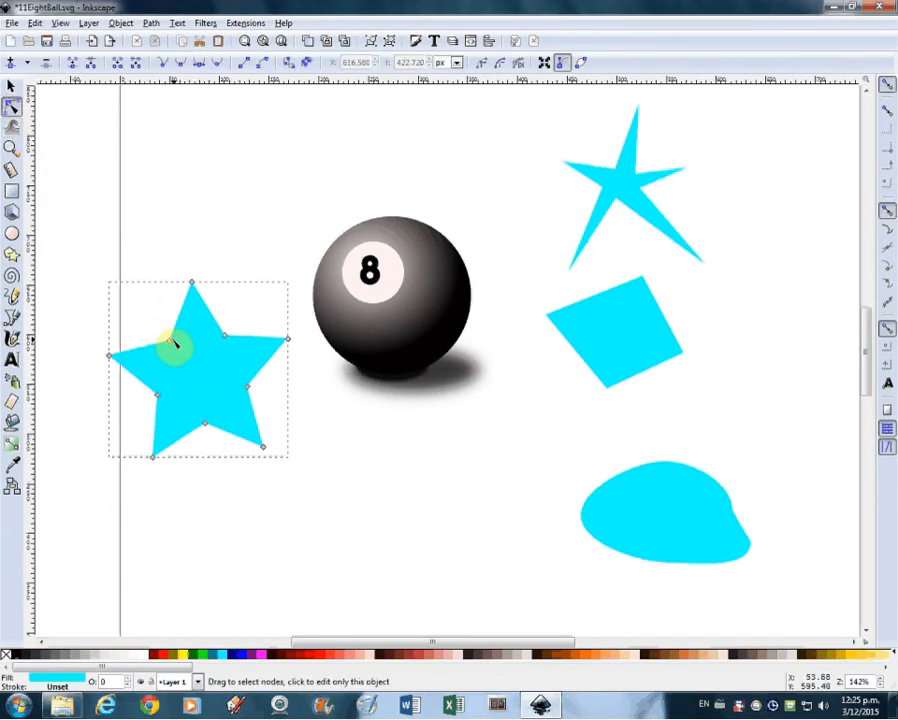
drag(168, 344, 238, 375)
drag(263, 447, 277, 428)
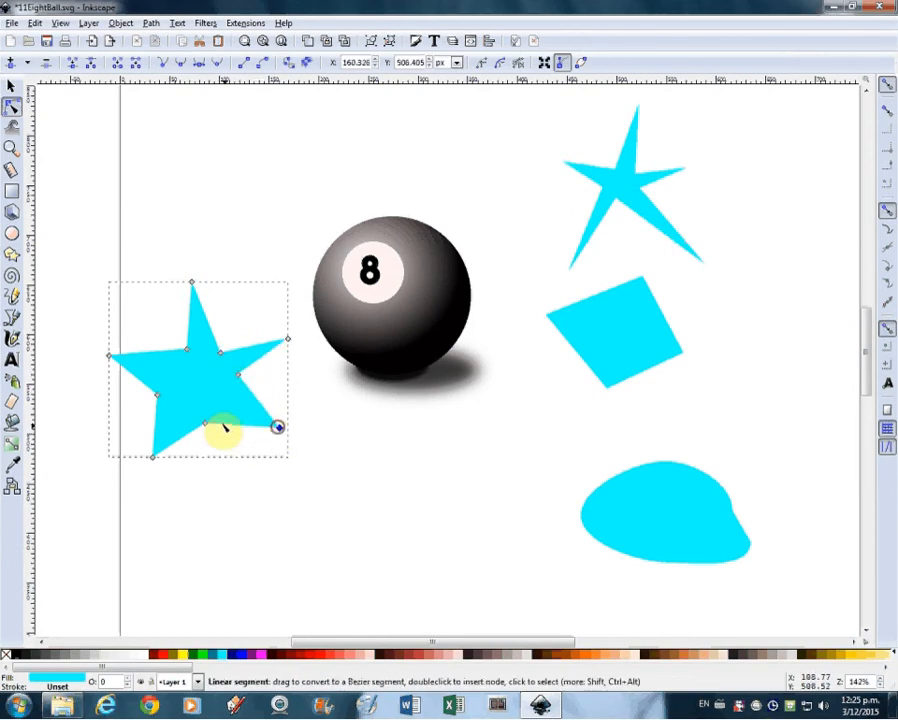
drag(207, 425, 222, 410)
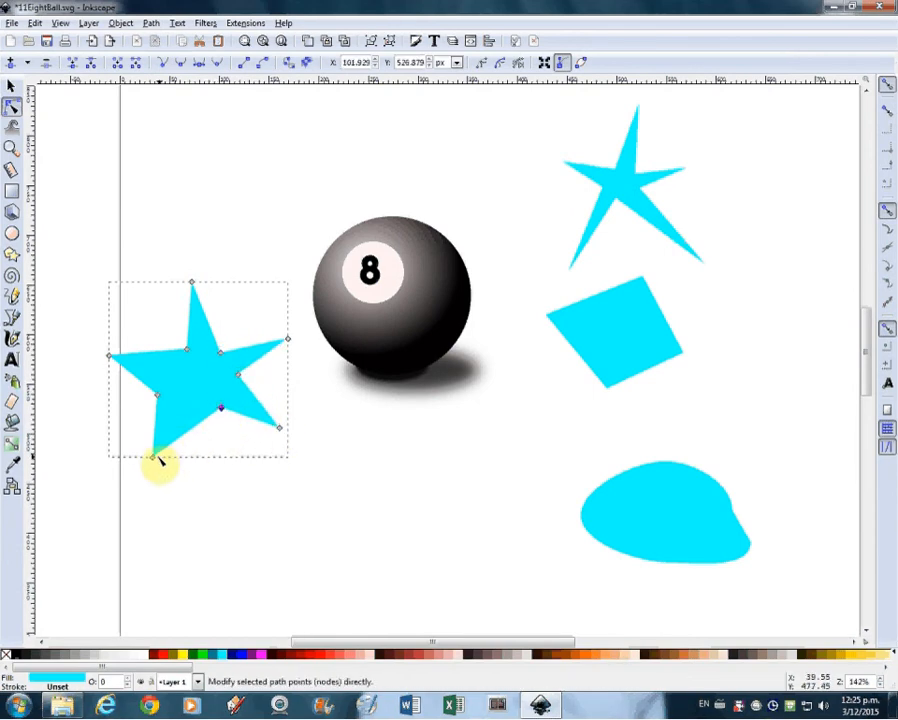
drag(155, 460, 180, 452)
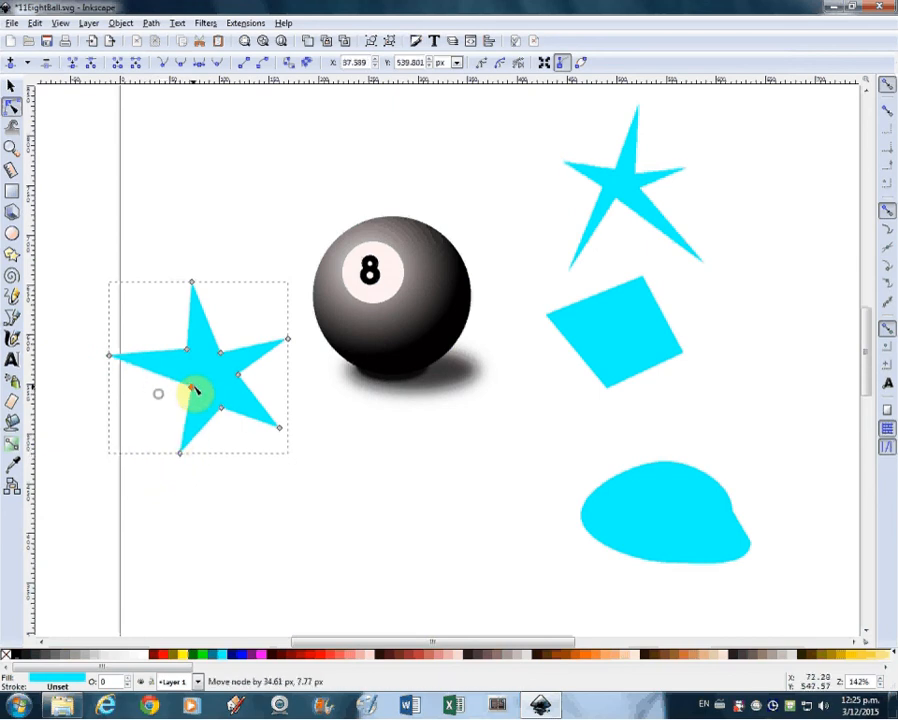